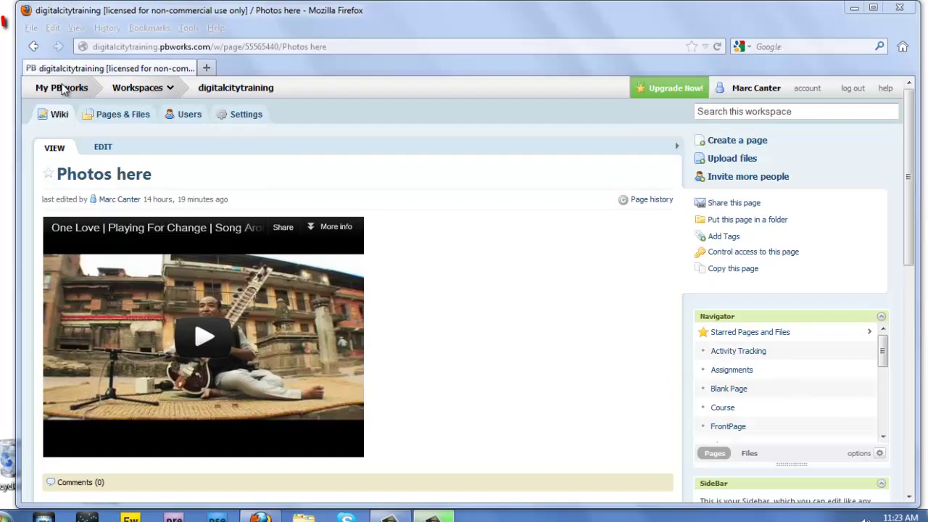
Step: Return to the wiki's FrontPage, open it for editing and replace the "add text" placeholder with the profile owner's full name
left_click(50, 44)
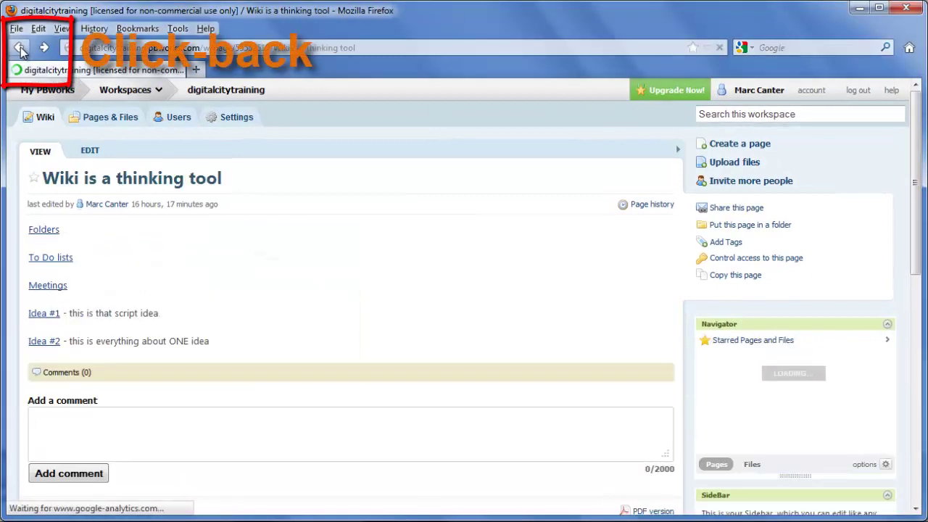
left_click(20, 46)
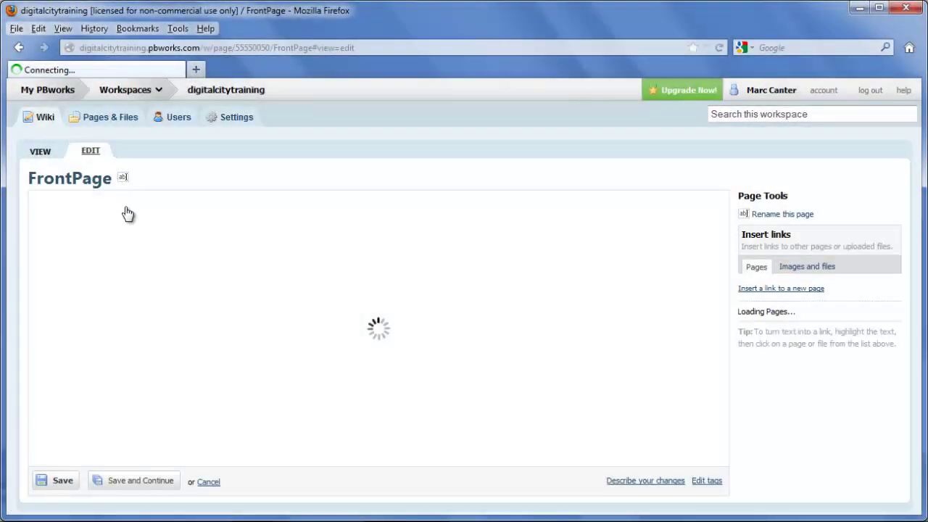
left_click_drag(93, 273, 24, 273)
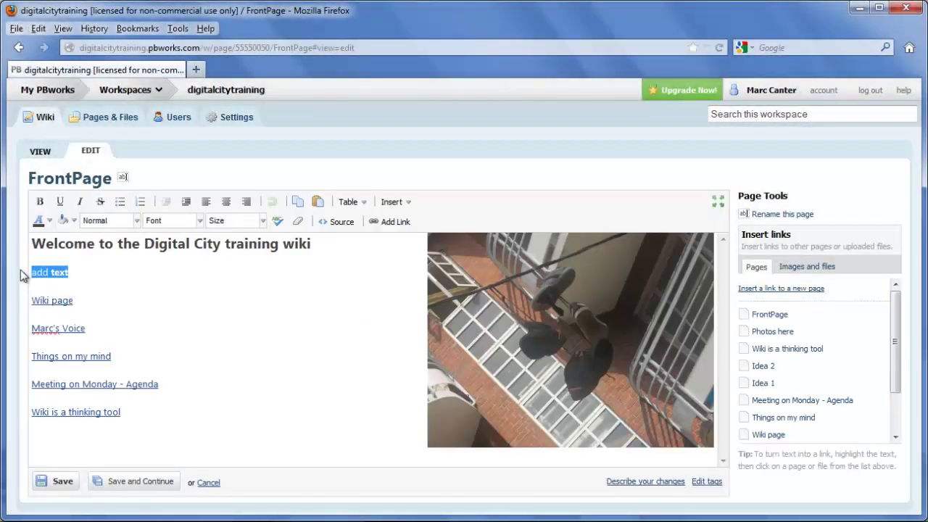
type("Marc")
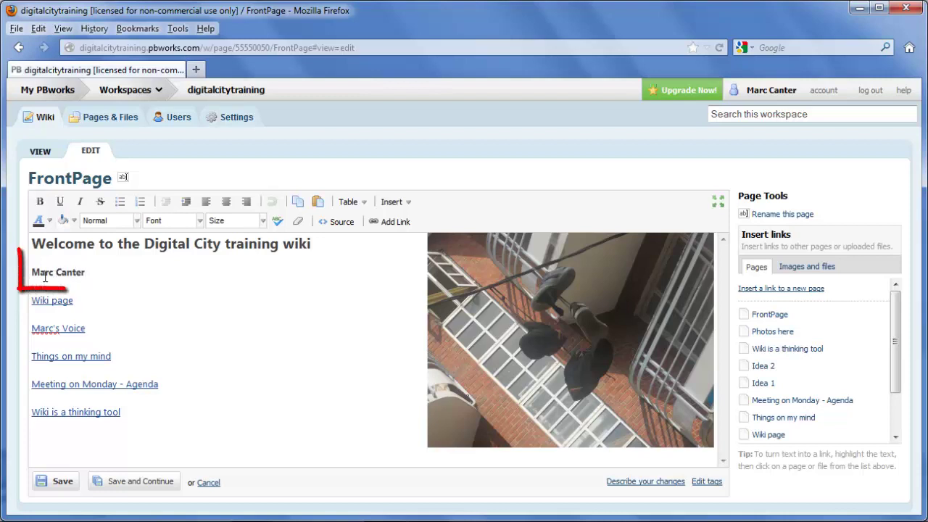
Step: Link the name on FrontPage to a new page of the same name and save FrontPage
left_click_drag(31, 272, 86, 273)
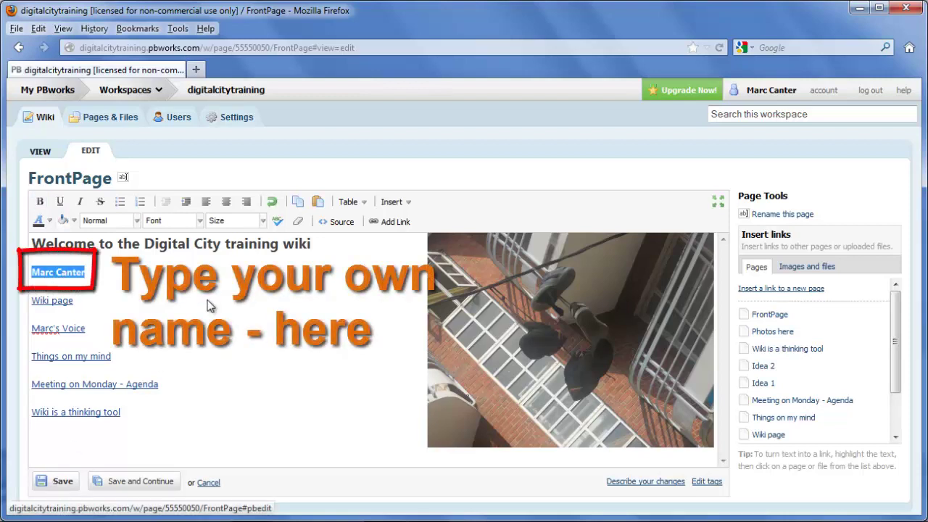
left_click(386, 223)
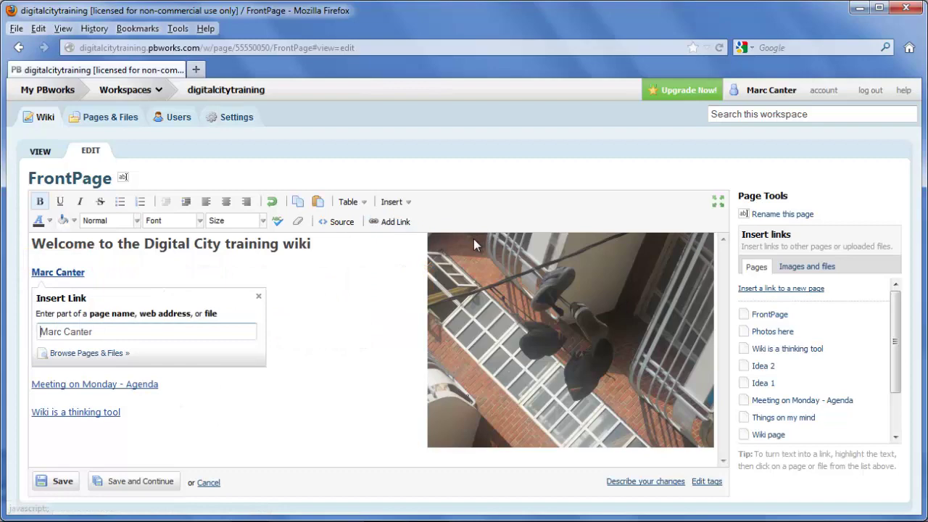
left_click(80, 359)
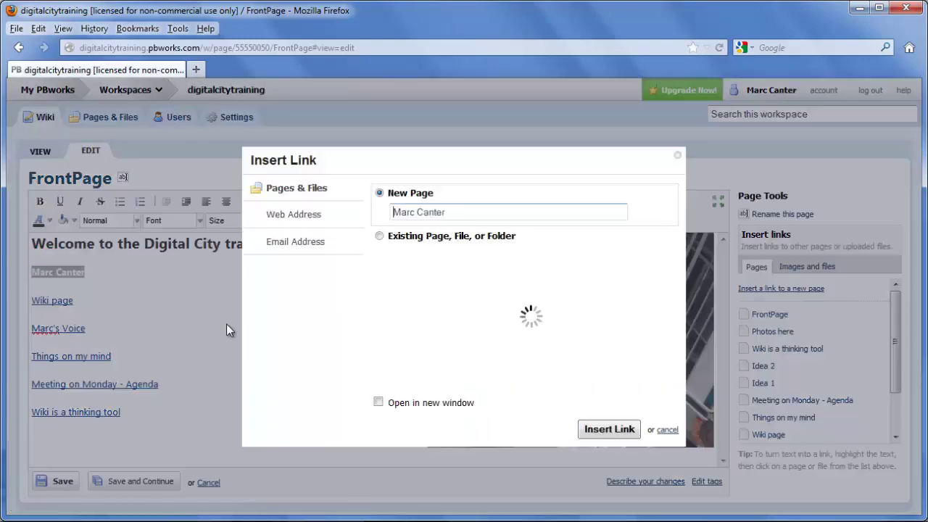
left_click(607, 429)
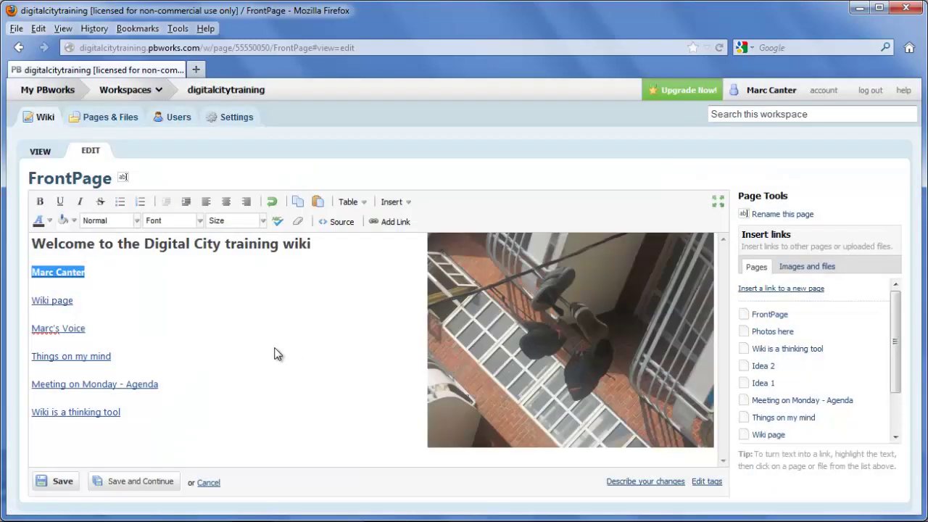
left_click(62, 482)
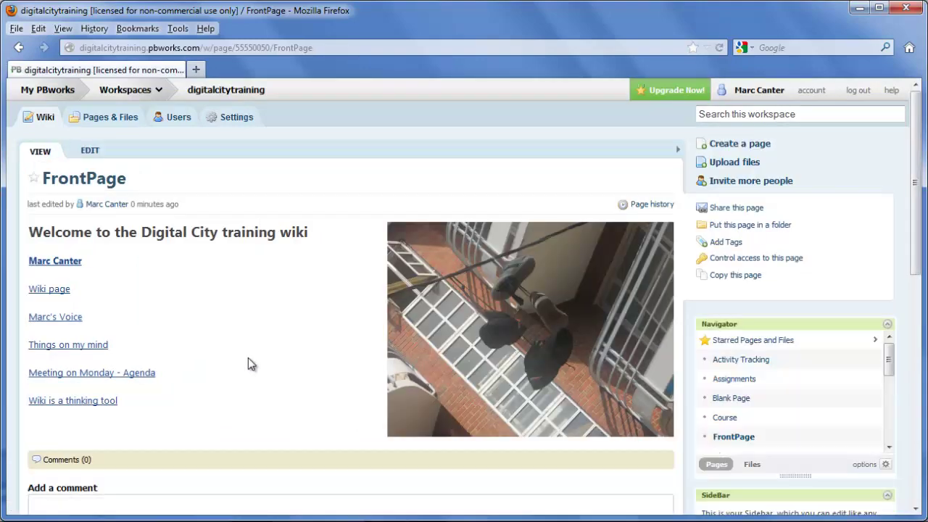
Step: Create the profile page from its FrontPage link, upload me-closeup.jpg and insert the image into the page
left_click(64, 262)
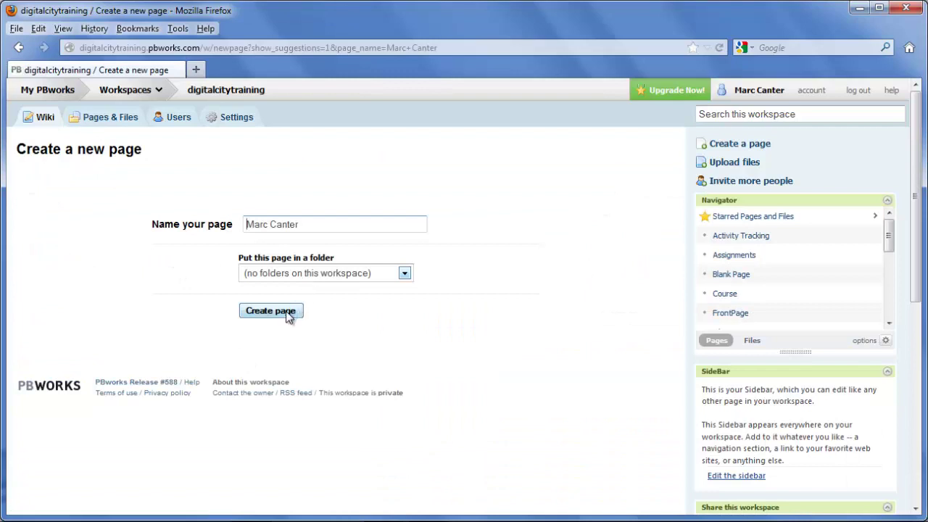
left_click(270, 311)
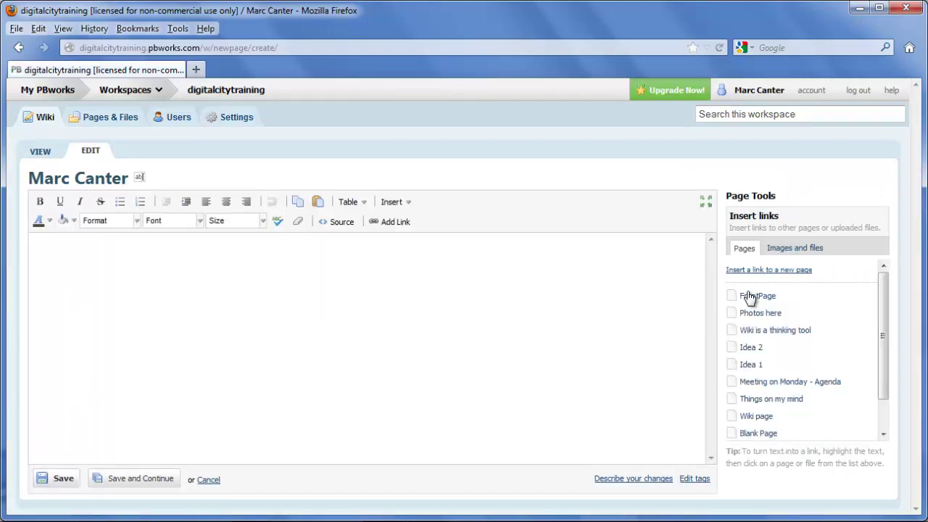
left_click(805, 248)
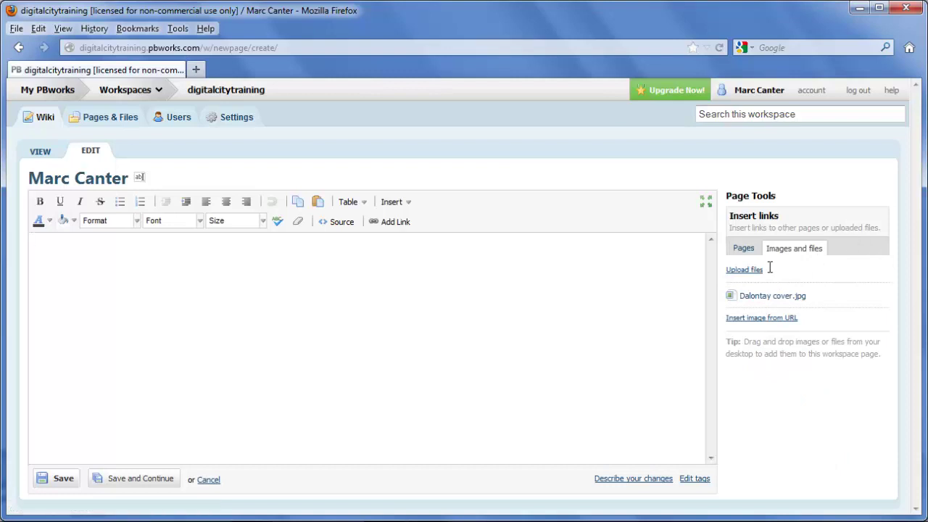
left_click(744, 269)
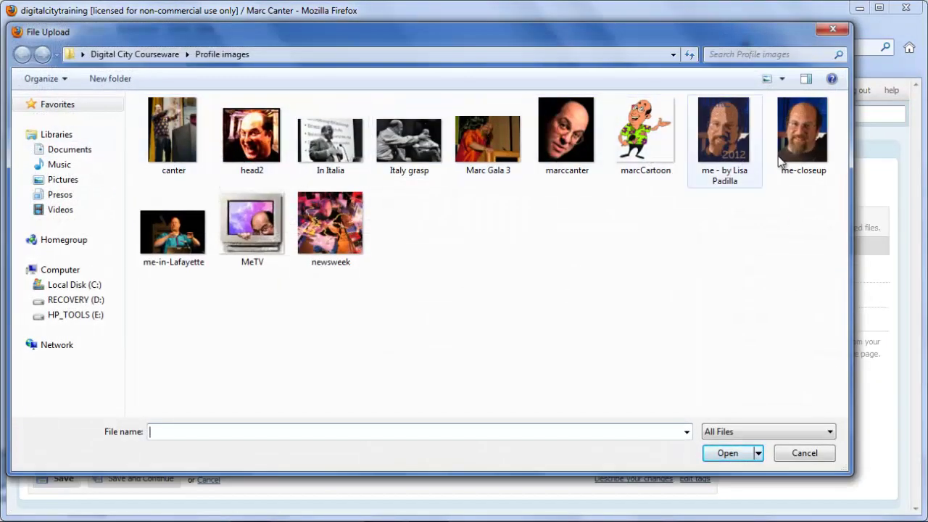
double_click(802, 134)
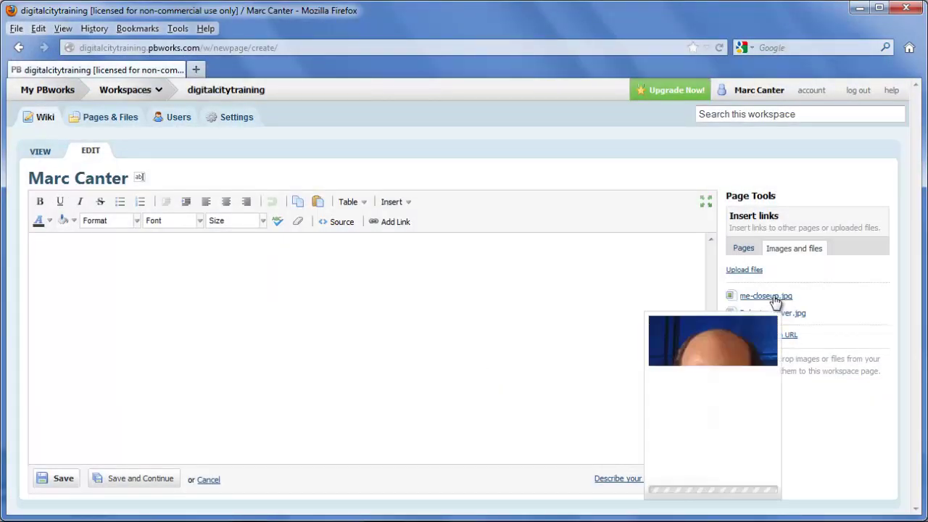
left_click(775, 301)
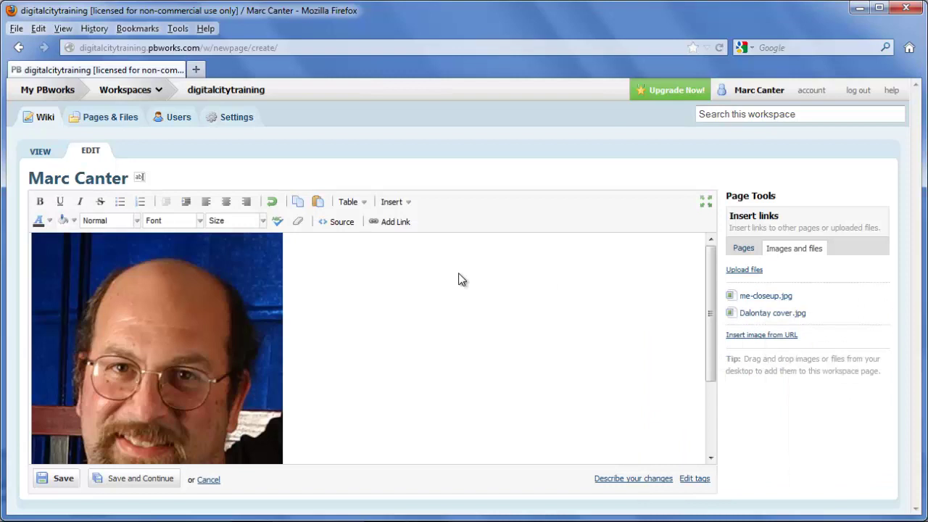
Step: Resize the inserted portrait to 180 pixels wide, align it left and give it a right margin
double_click(171, 341)
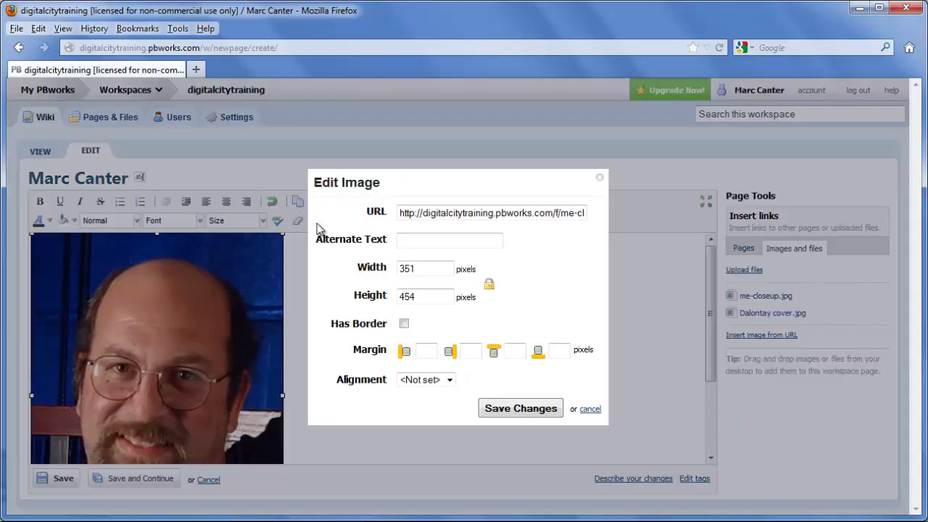
triple_click(416, 276)
left_click(419, 272)
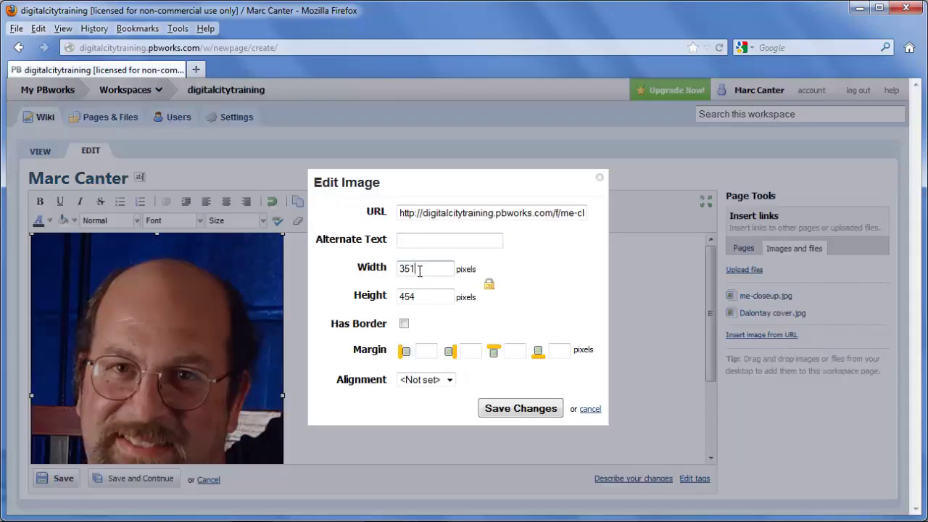
double_click(414, 268)
type("180")
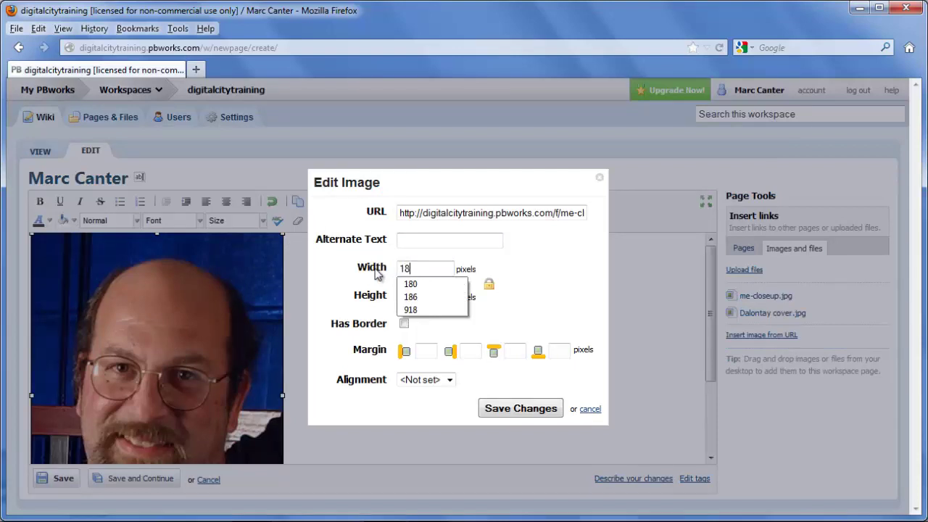
left_click(424, 380)
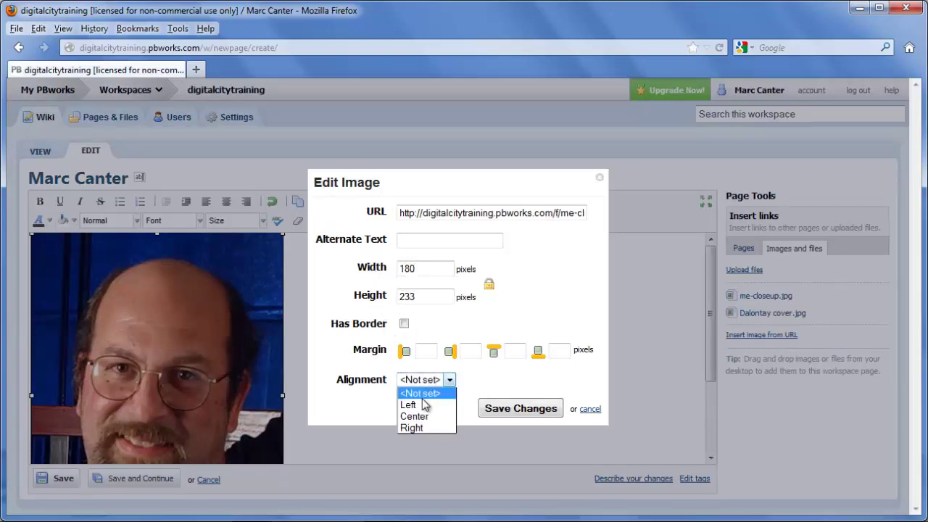
left_click(424, 404)
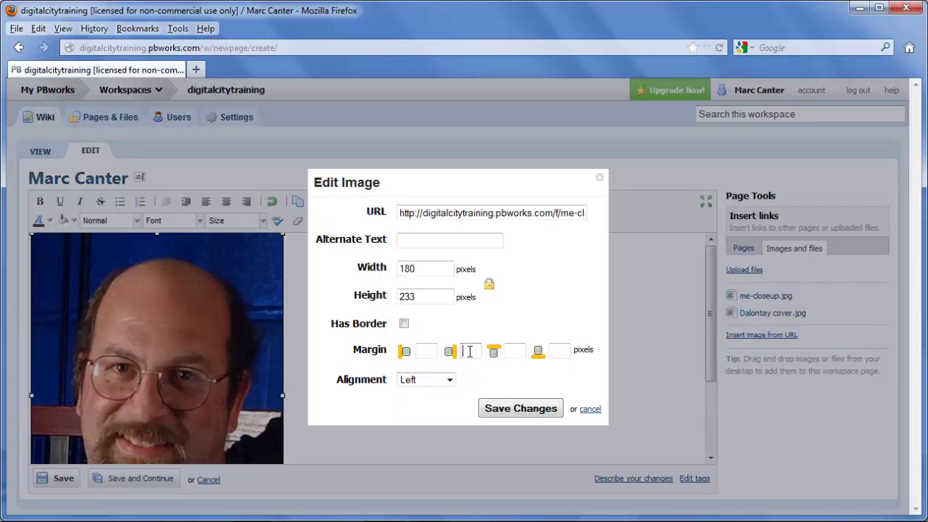
type("0")
left_click(506, 410)
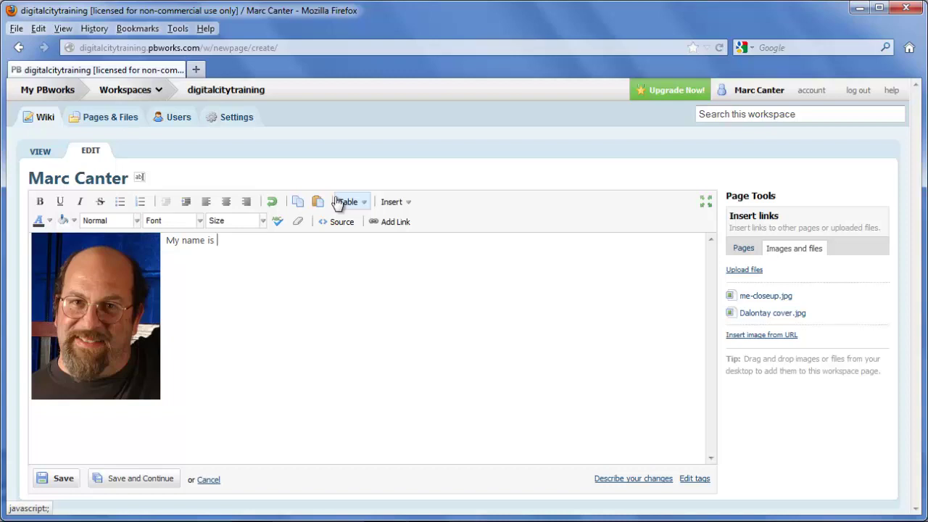
Step: Write an introduction beside the portrait stating the owner's name and "I'm 55 years old.", and save the profile page
type("c Canter.")
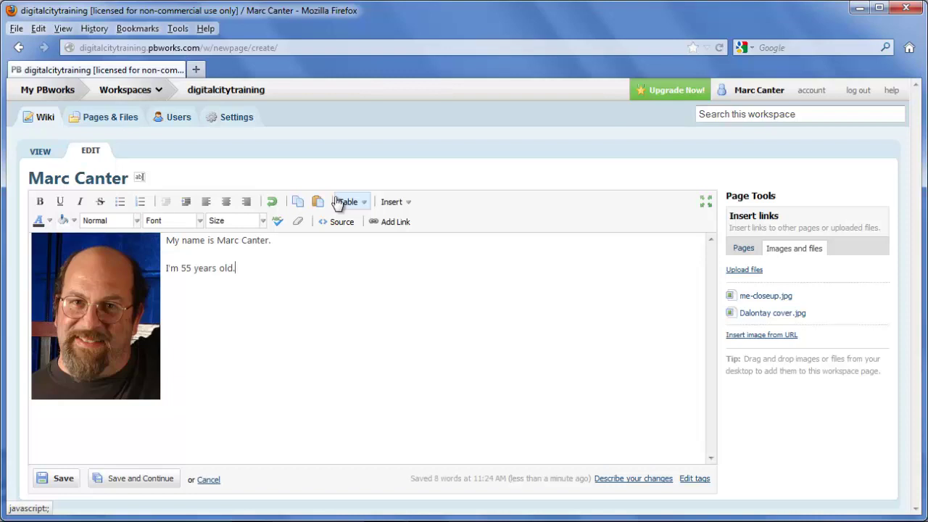
left_click(63, 479)
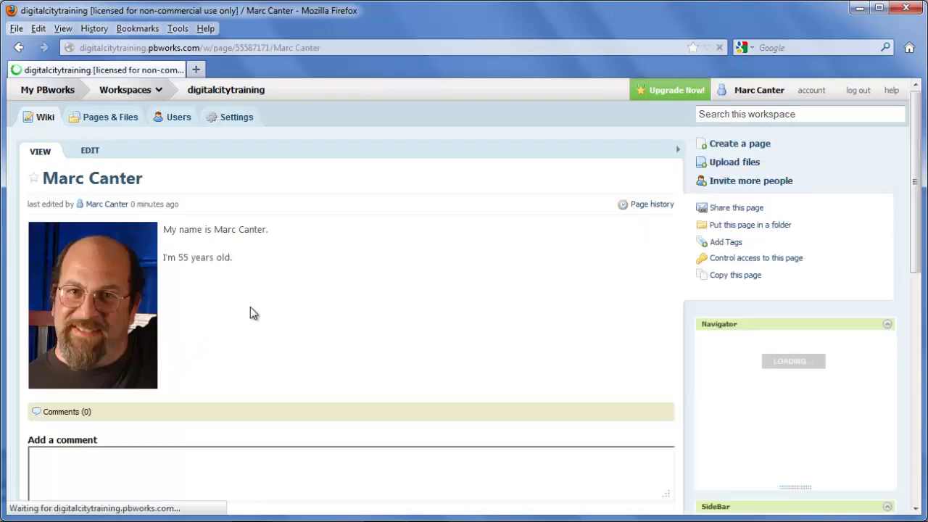
Step: Cut the personal blog link listed below "Wiki page" from FrontPage, remove its leftover empty line and save
left_click(40, 121)
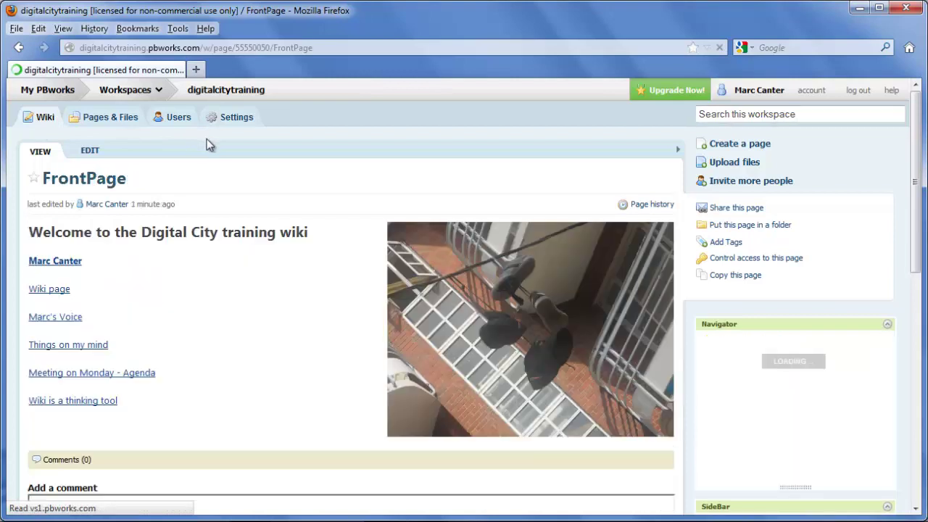
left_click(90, 151)
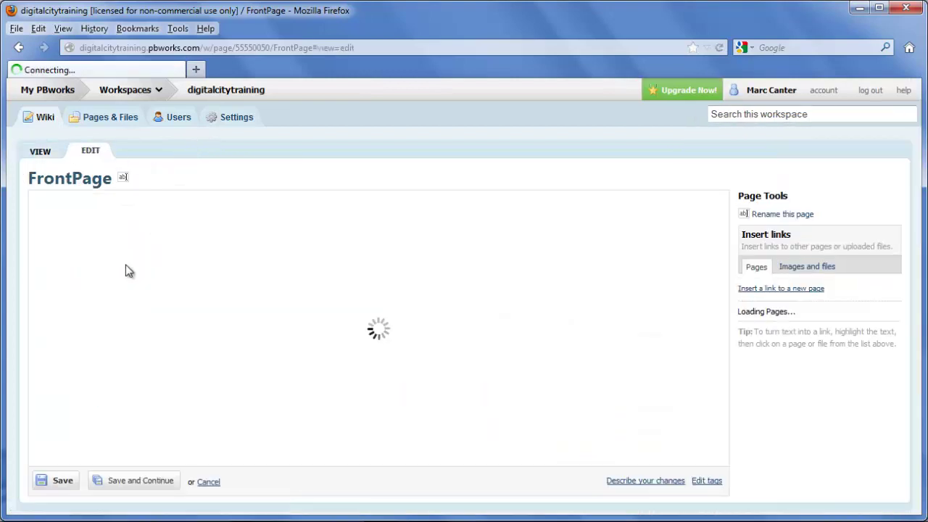
left_click_drag(94, 330, 25, 332)
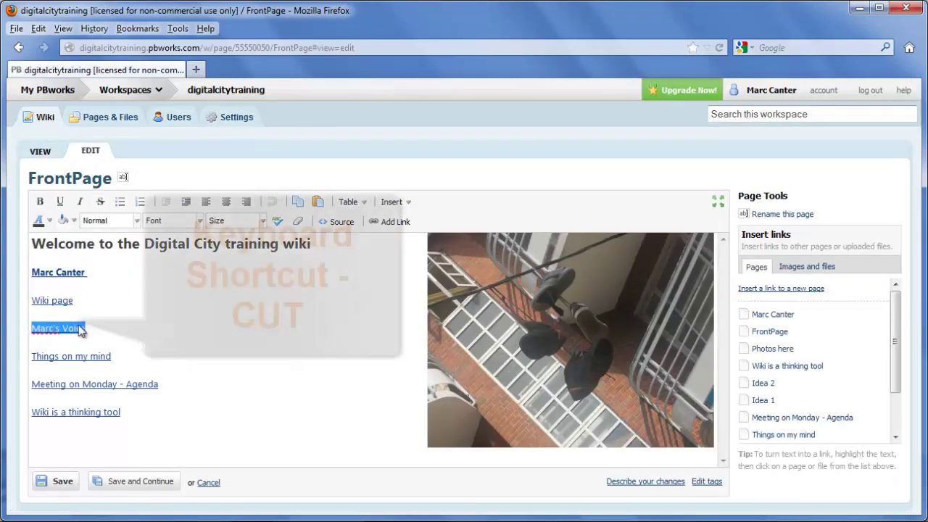
key("ctrl+x")
key("BackSpace")
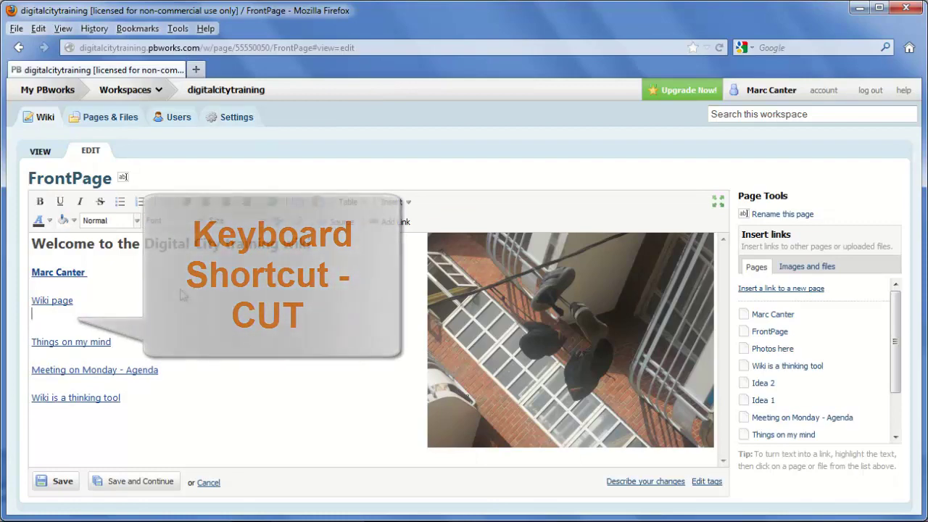
left_click(62, 481)
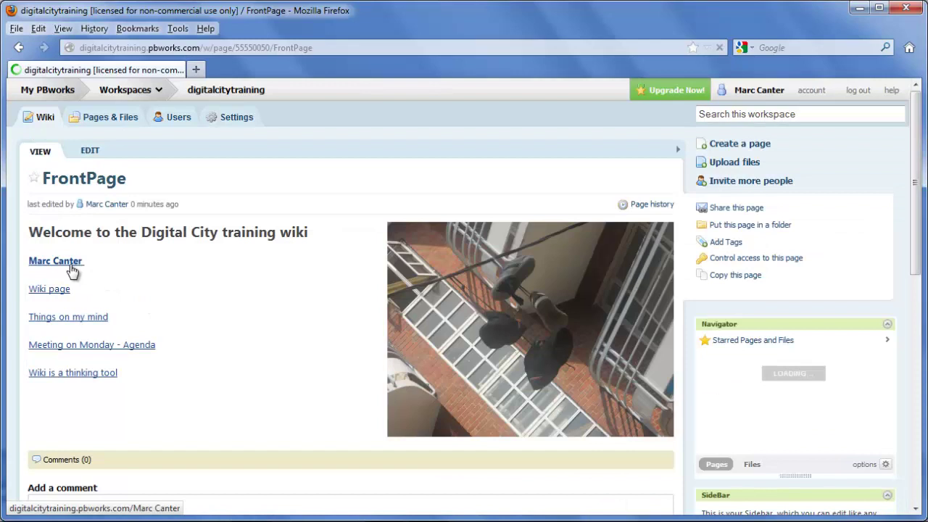
Step: Paste the cut blog link on a new line below the age sentence on the profile page and save it
left_click(73, 262)
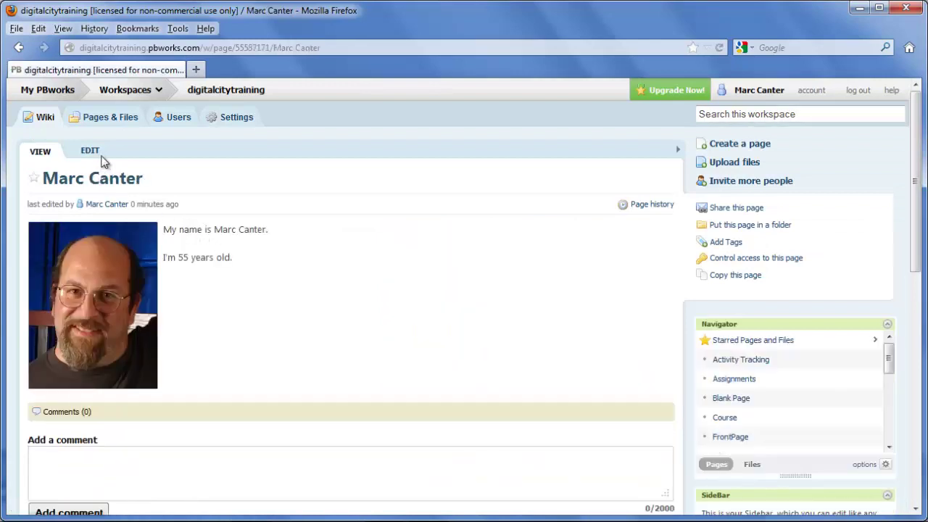
left_click(91, 154)
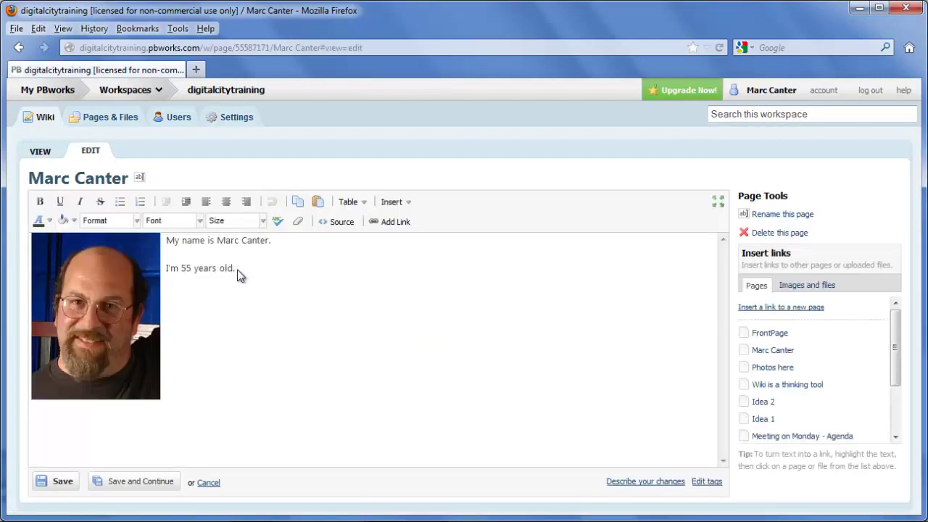
left_click(238, 270)
key("Return")
key("ctrl+v")
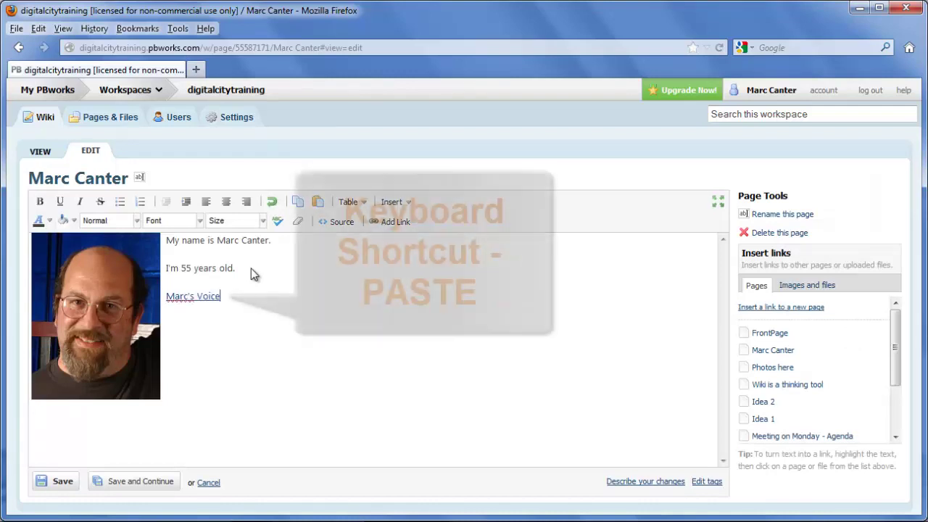
left_click(60, 482)
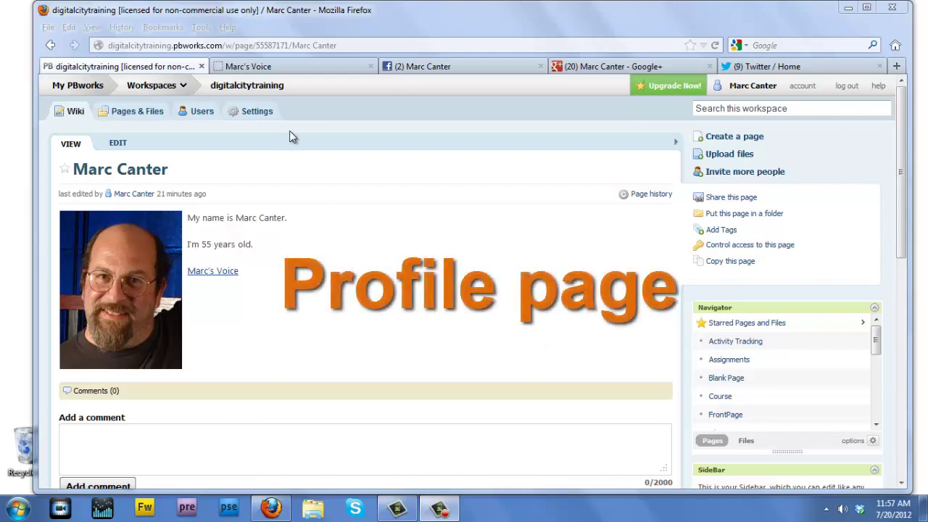
Step: Review the owner's open blog, Facebook profile and Google+ profile as sources for the profile page
left_click(303, 65)
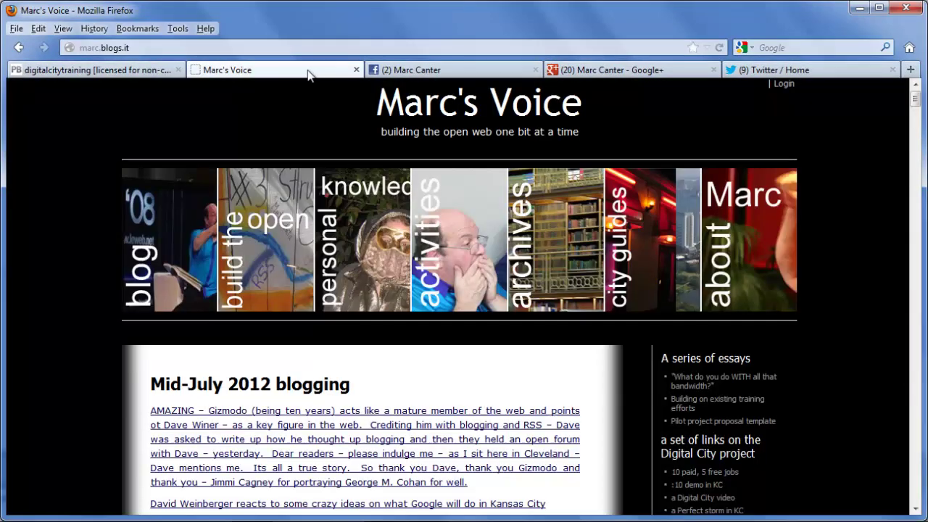
left_click(425, 73)
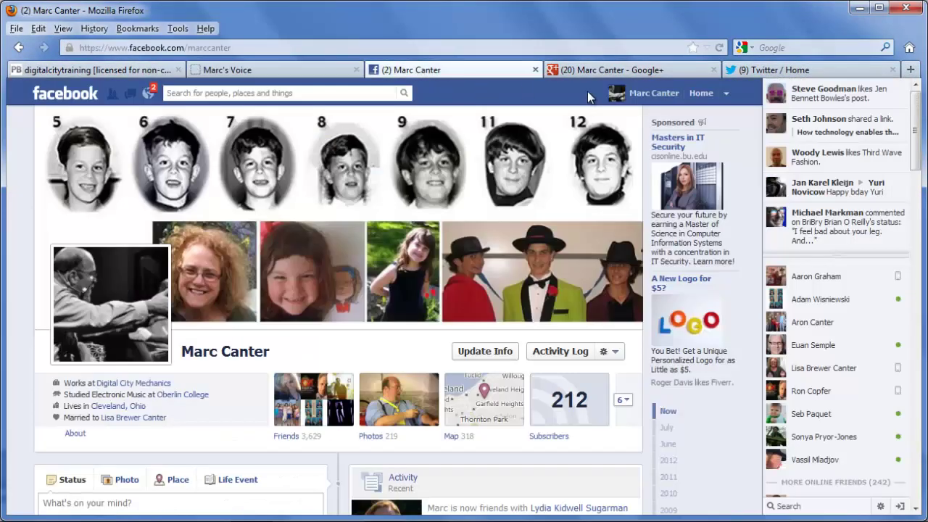
left_click(597, 72)
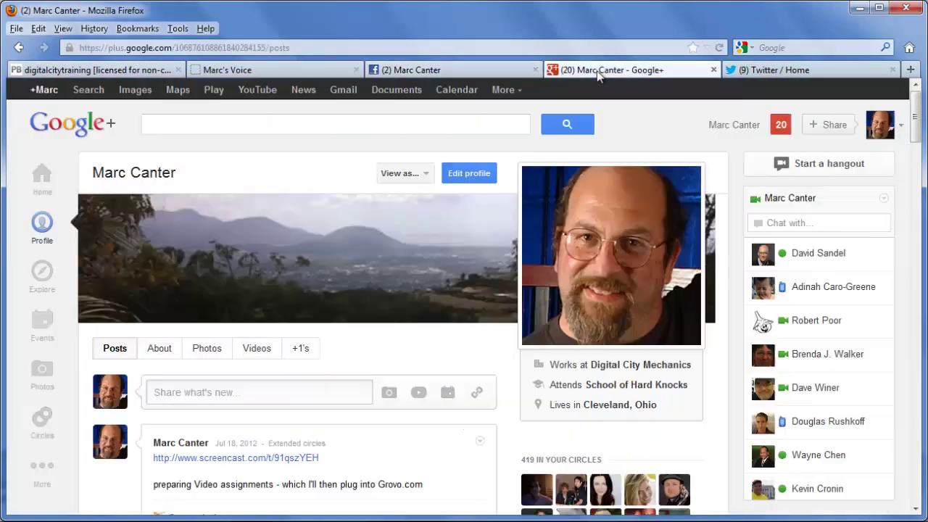
Step: Open the profile page for editing and add the lines "Facebook", "Twitter" and "G+" below the blog link
left_click(774, 71)
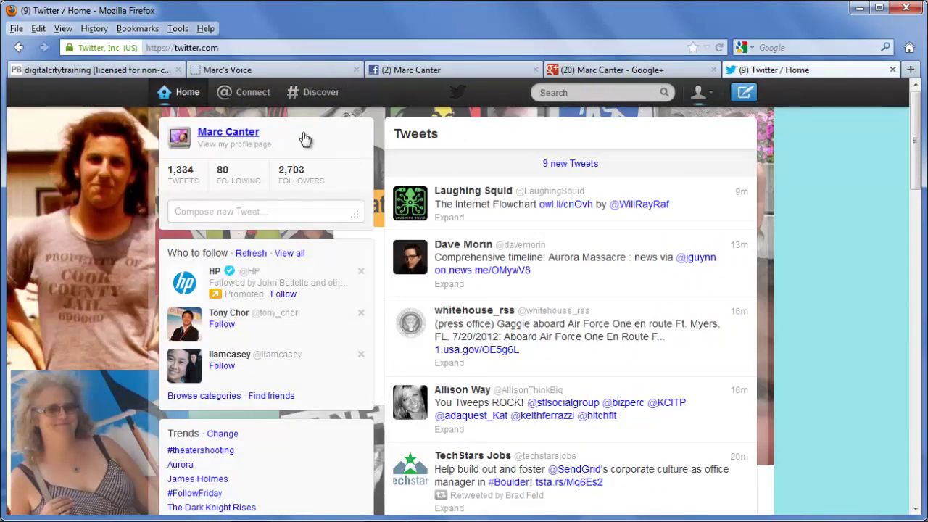
left_click(124, 70)
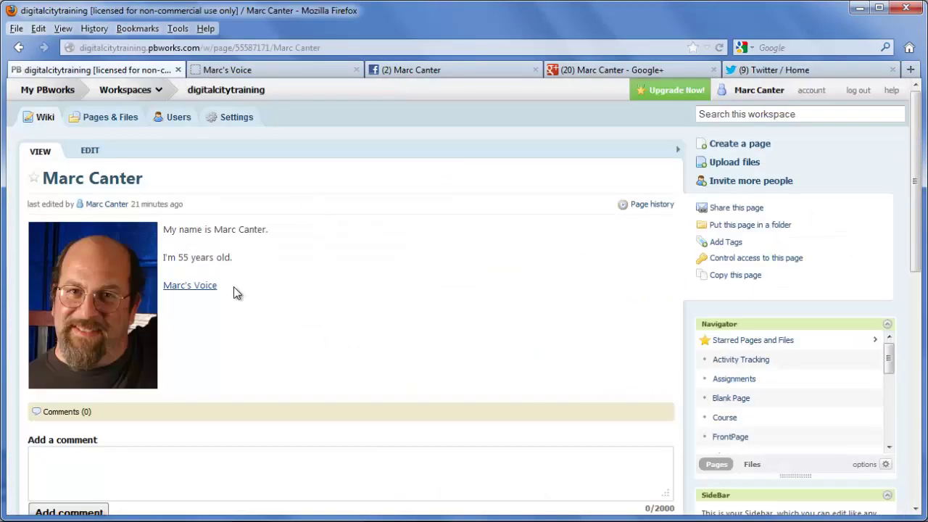
left_click(90, 150)
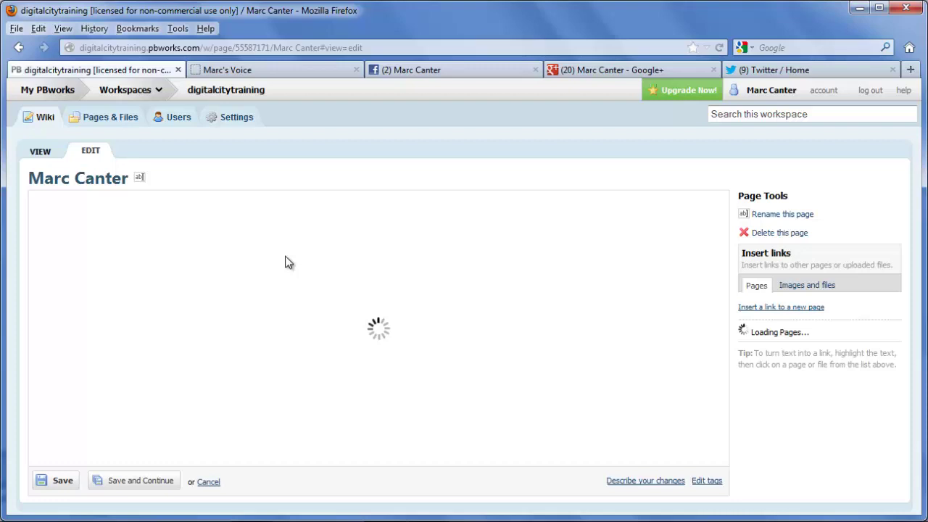
triple_click(235, 298)
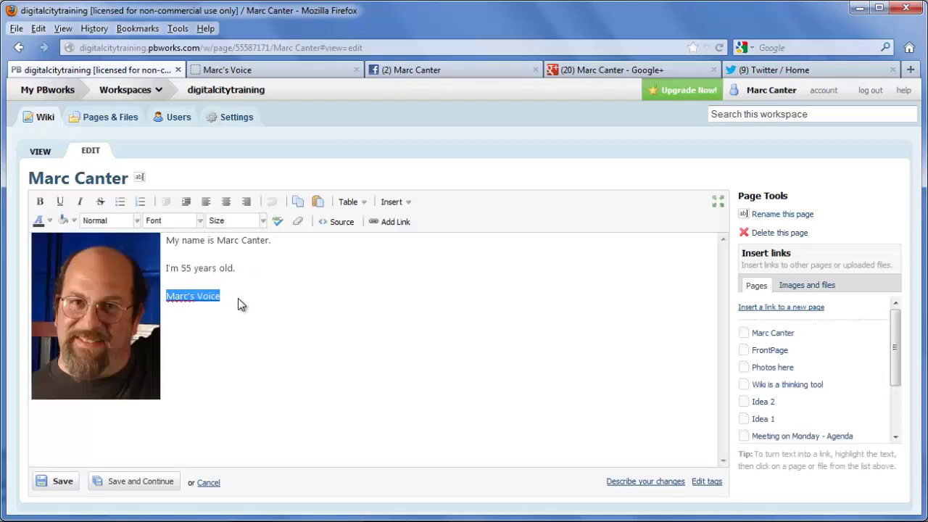
left_click(238, 295)
key("Return")
type("Fa")
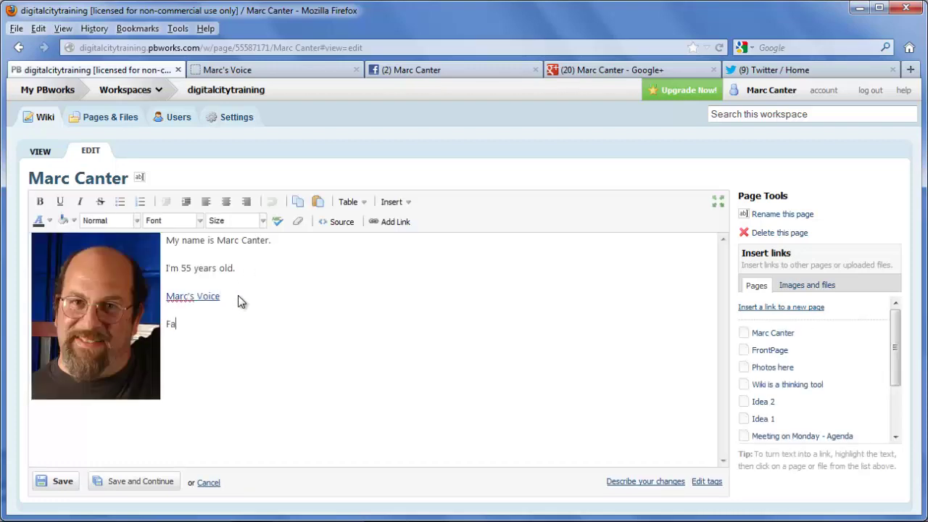
type("cebook")
key("Return")
type("Twitter")
key("Return")
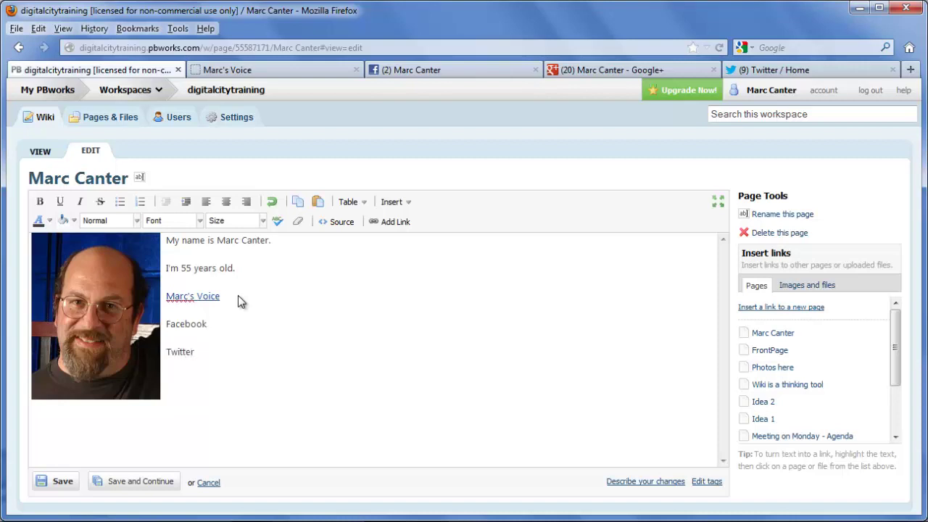
type("G+")
Step: Copy the web address of the owner's open Google+ profile
left_click(592, 70)
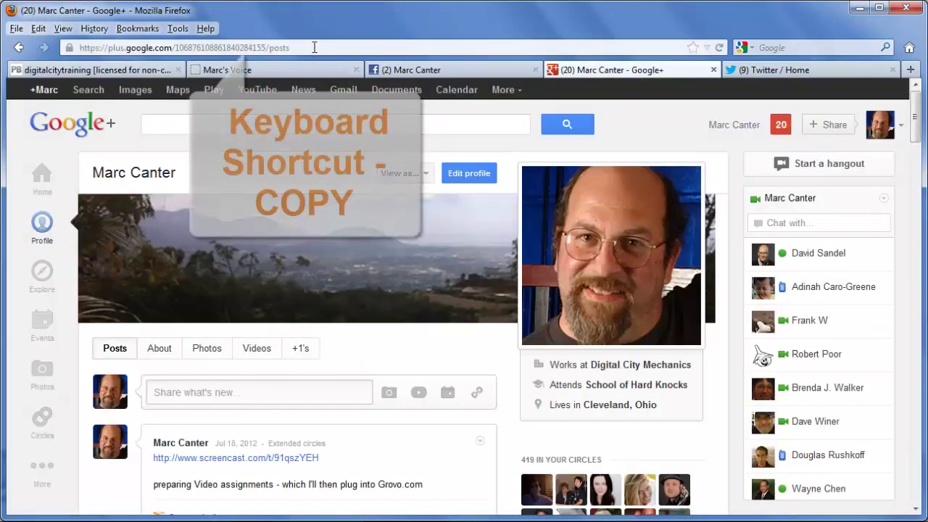
left_click(314, 47)
key("ctrl+c")
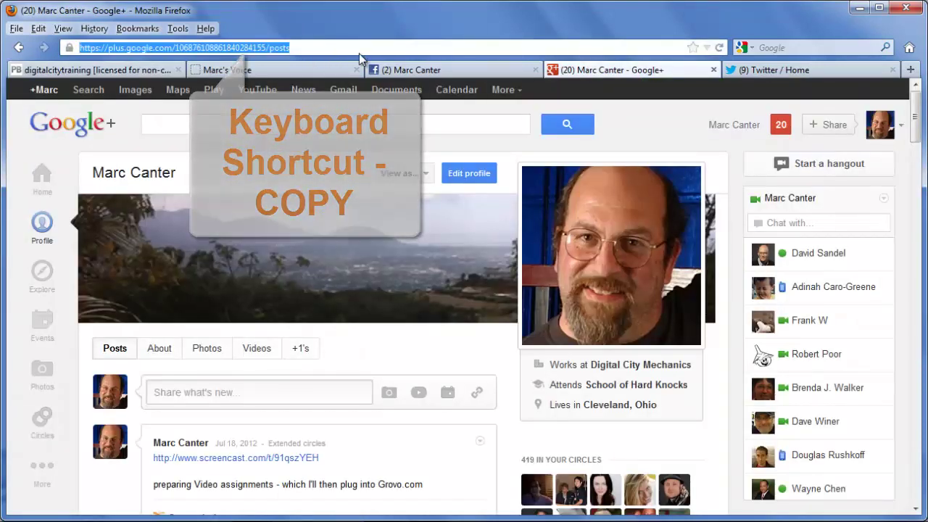
Step: Link the "G+" text on the profile page to the copied web address, set to open in a new window
left_click(149, 70)
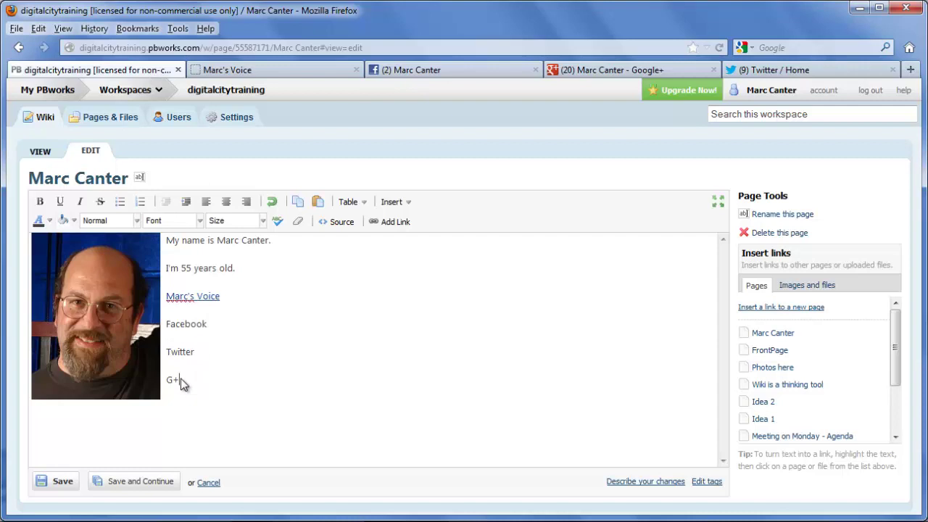
left_click_drag(181, 378, 165, 380)
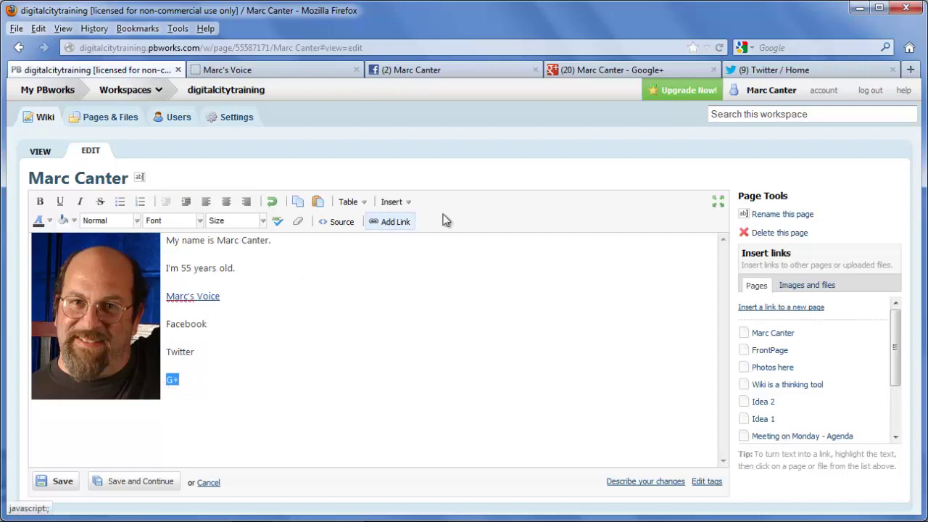
left_click(395, 221)
left_click(224, 460)
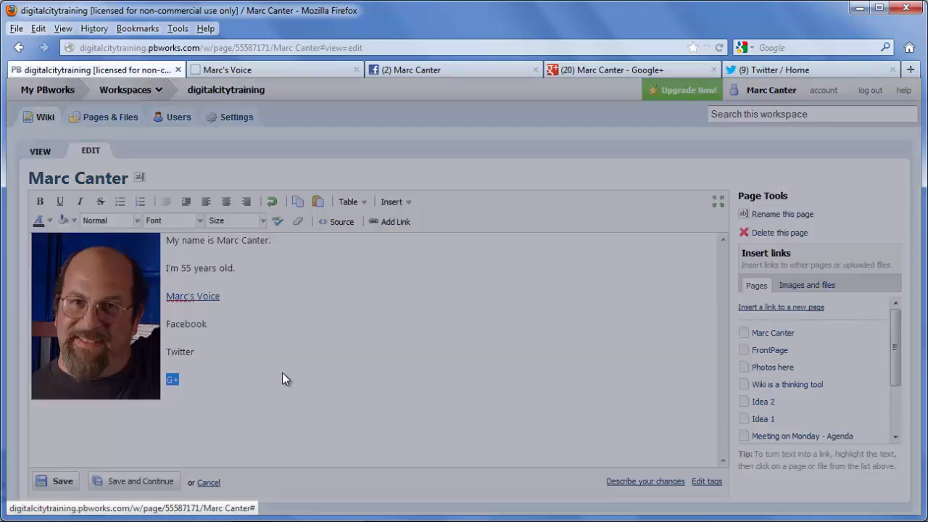
left_click(300, 216)
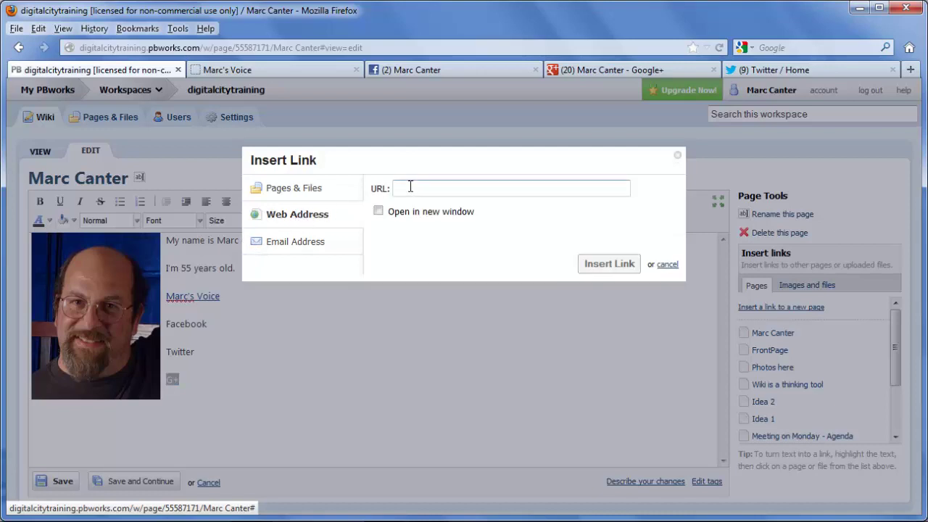
key("ctrl+v")
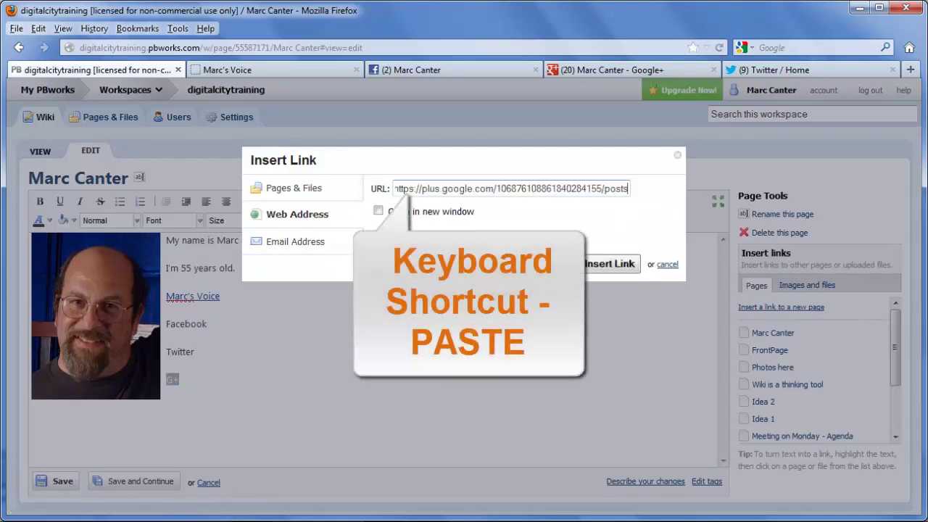
left_click(378, 212)
left_click(583, 265)
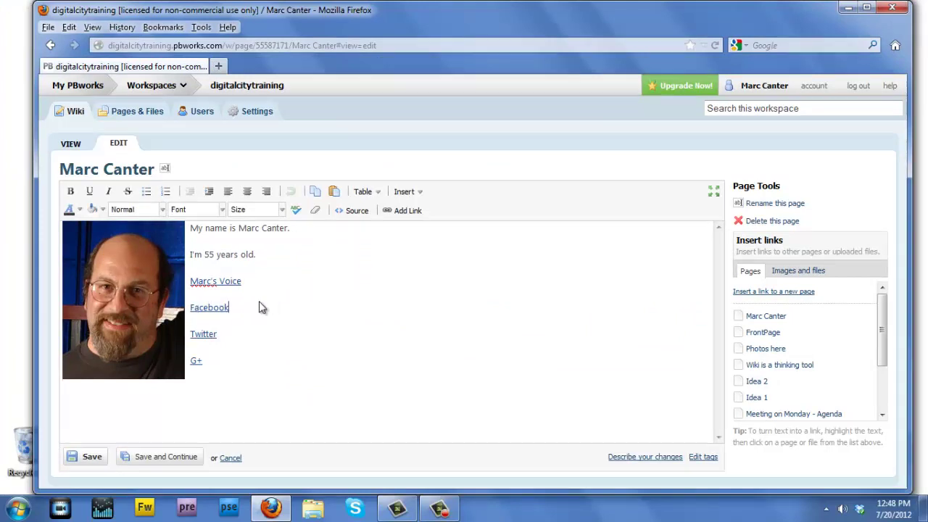
Step: Upload the Facebook logo "f" from the Brand logos folder and insert it beside the Facebook link
left_click(798, 271)
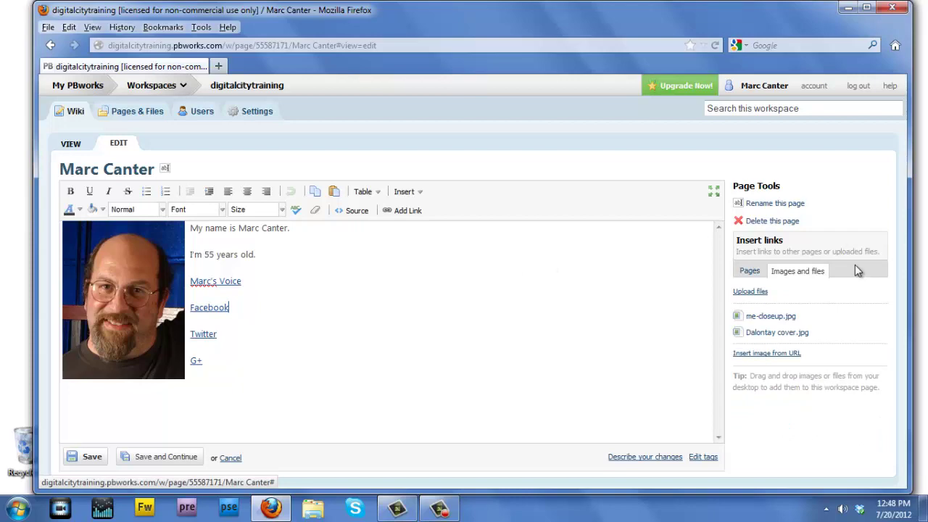
left_click(750, 292)
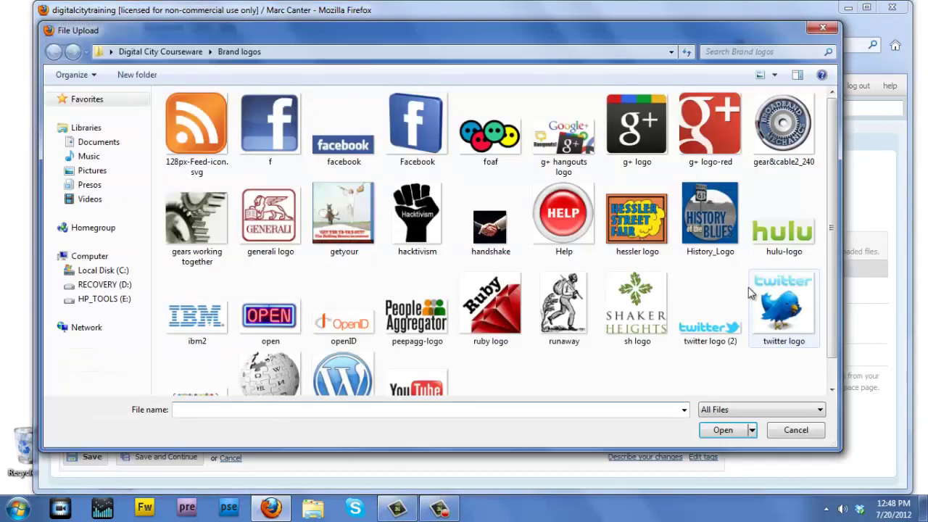
double_click(270, 123)
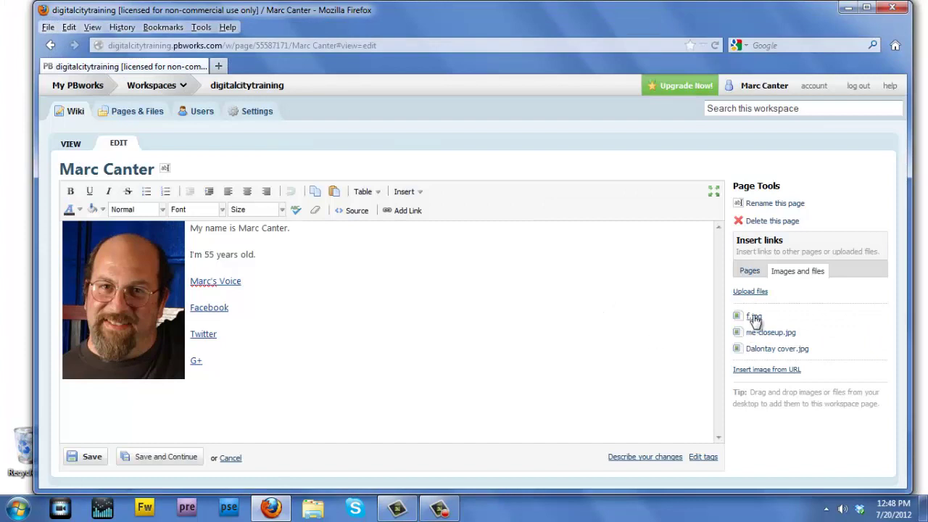
left_click_drag(754, 316, 563, 305)
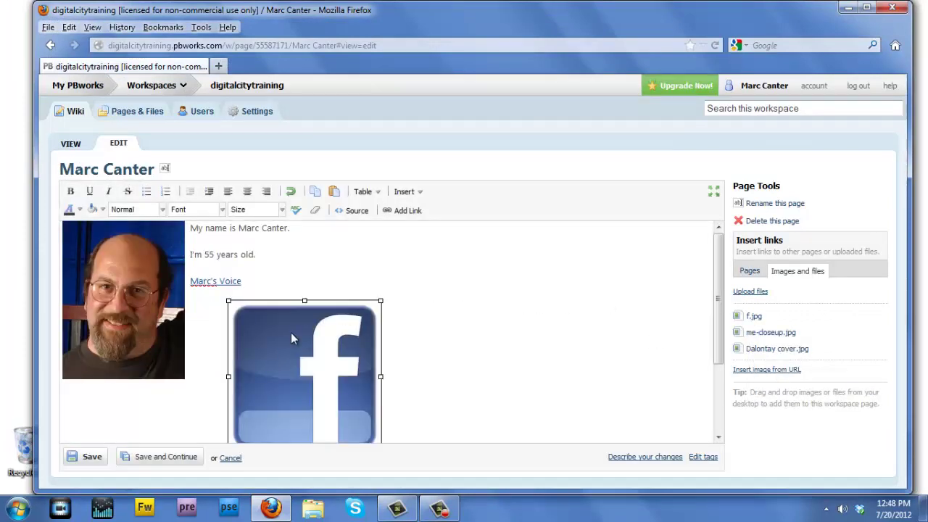
Step: Align the inserted Facebook logo to the right and set its width to 128 pixels with proportions locked
double_click(253, 333)
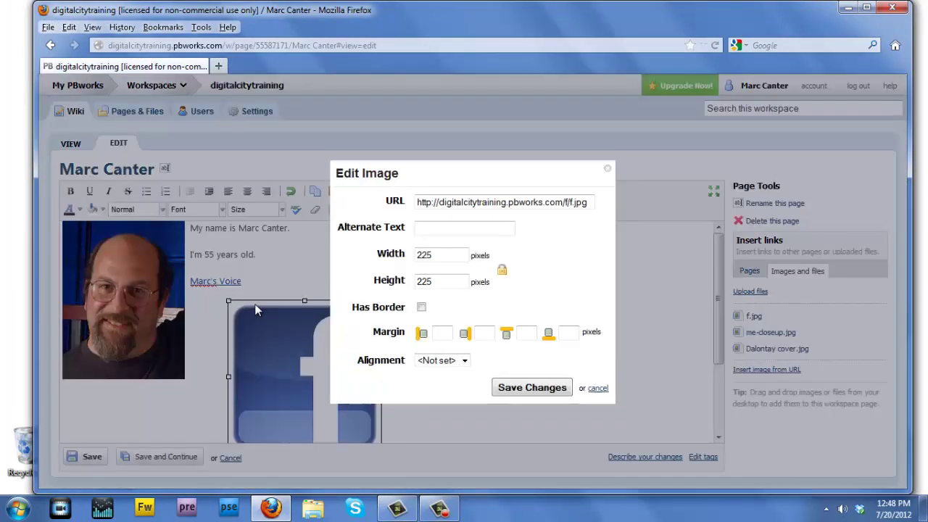
left_click(443, 367)
left_click(440, 411)
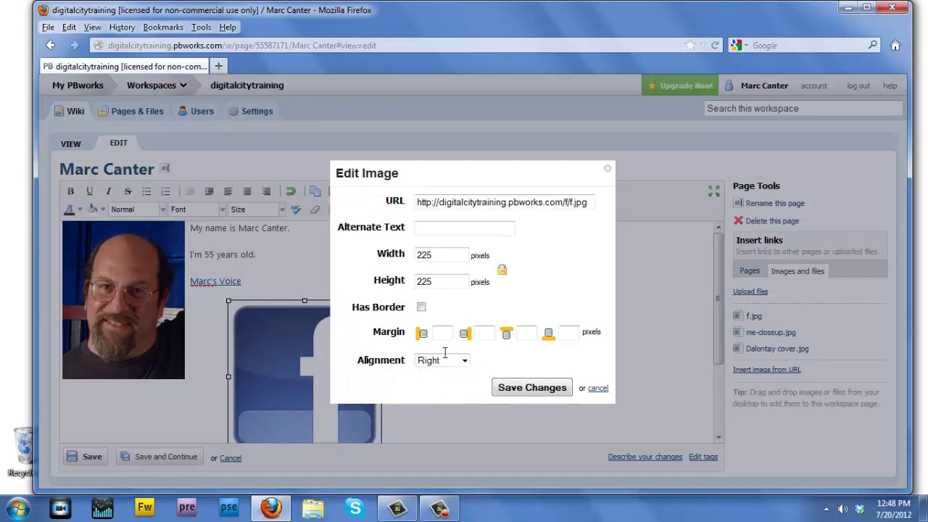
double_click(436, 255)
type("128")
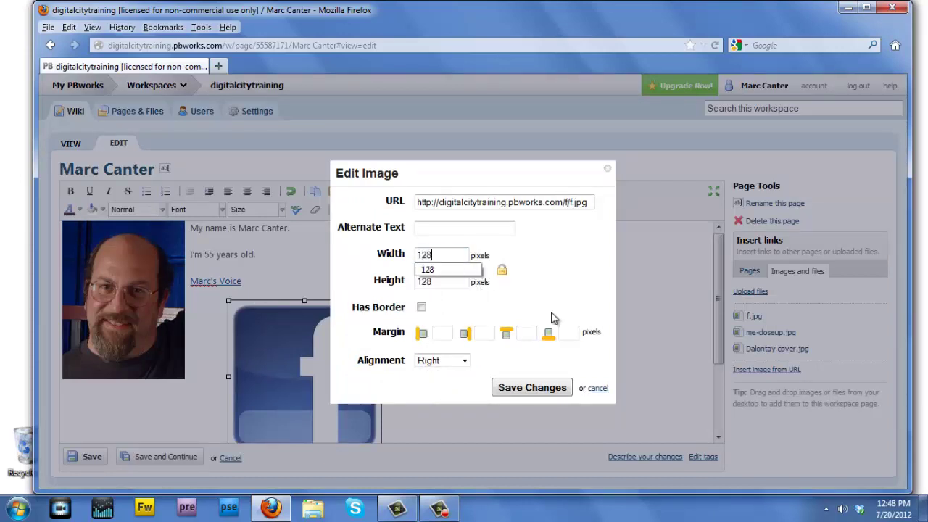
left_click(519, 387)
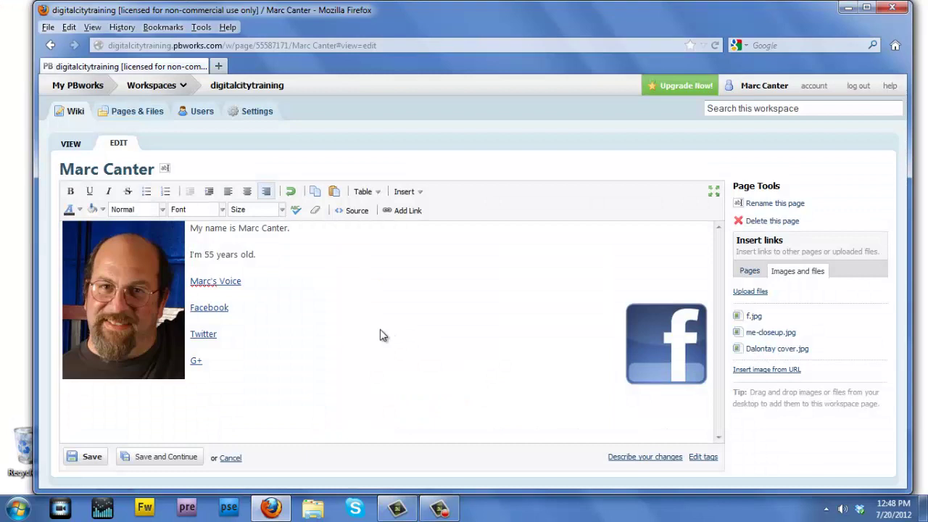
Step: Deselect the Facebook logo and save the profile page
left_click(680, 339)
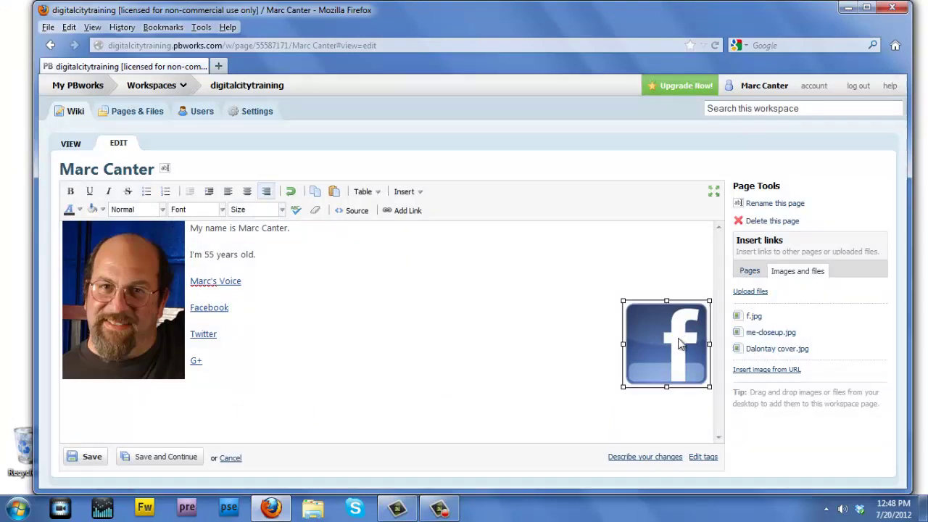
left_click(306, 287)
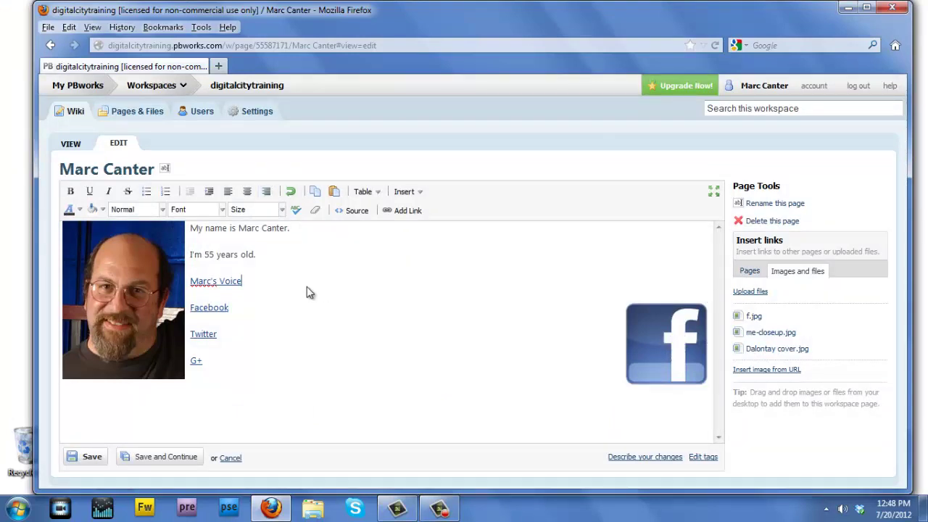
left_click(215, 369)
left_click(93, 457)
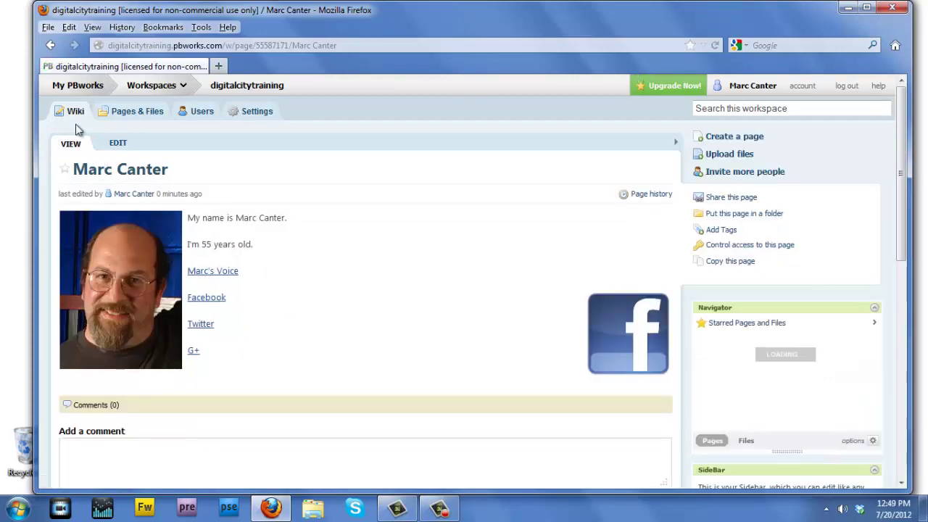
Step: Go to the wiki's FrontPage and open the owner's profile page from the link below the welcome heading
left_click(76, 116)
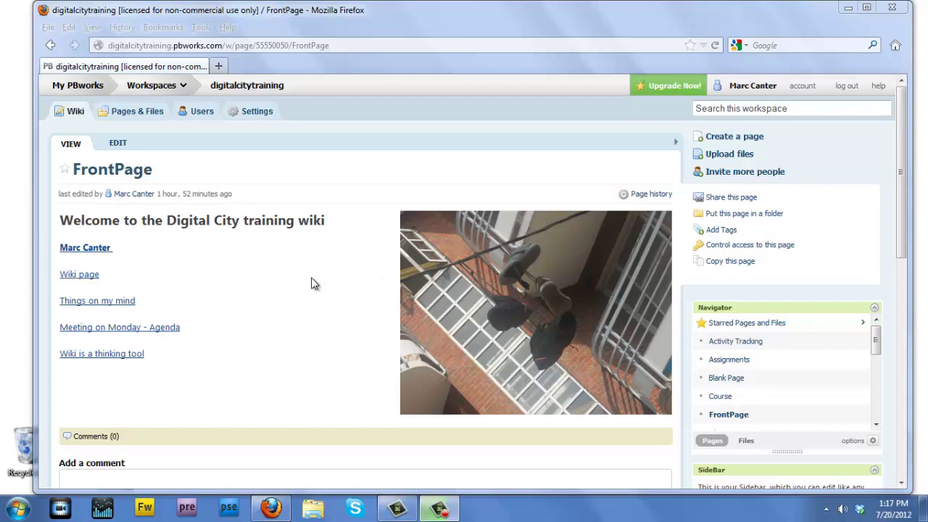
left_click(101, 248)
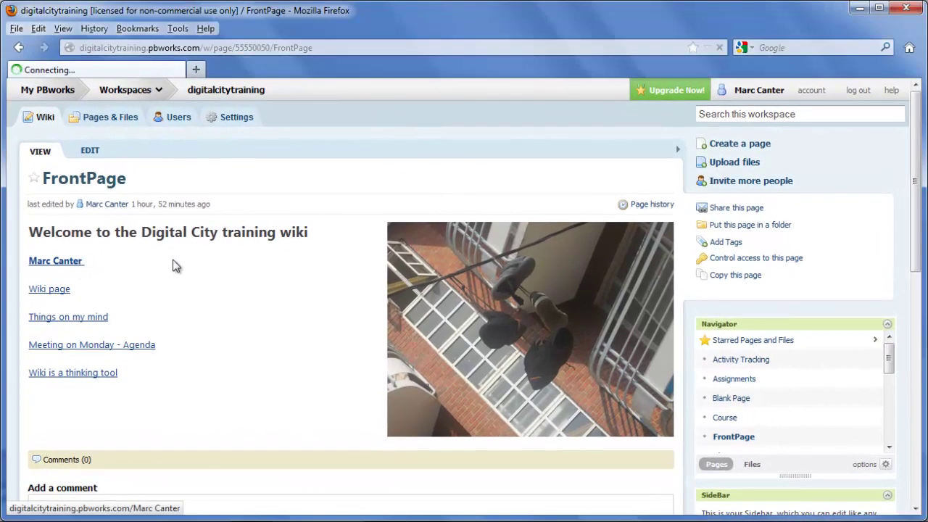